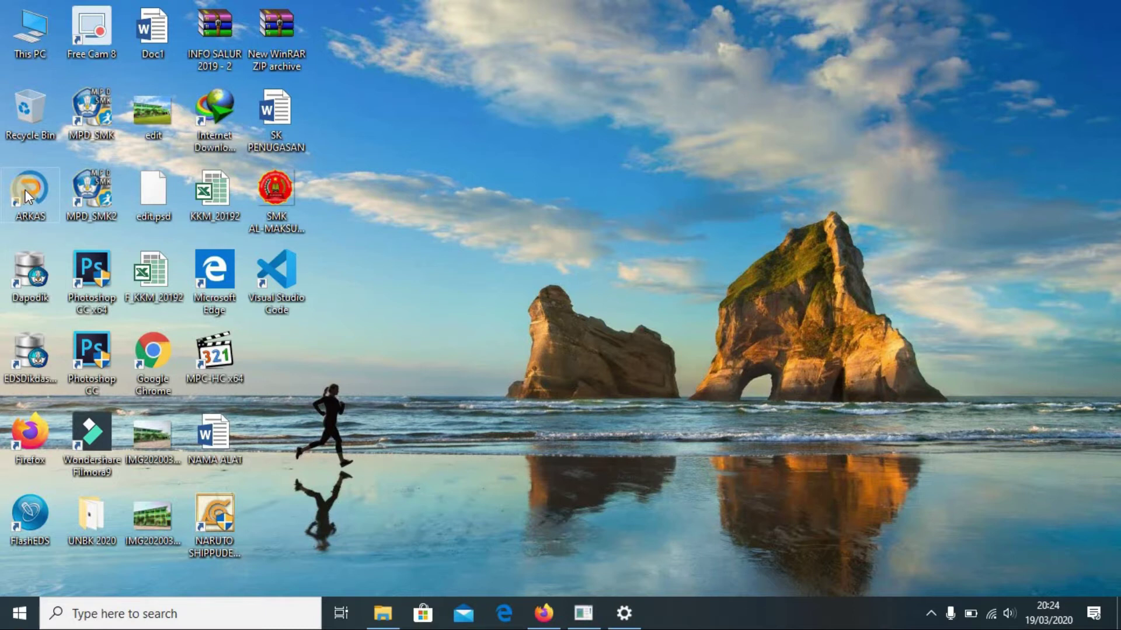
Launch ARKAS, dismiss the Change Log 2.00 notice, and activate the Kode Aktivasi field in the registration form.
double_click(39, 207)
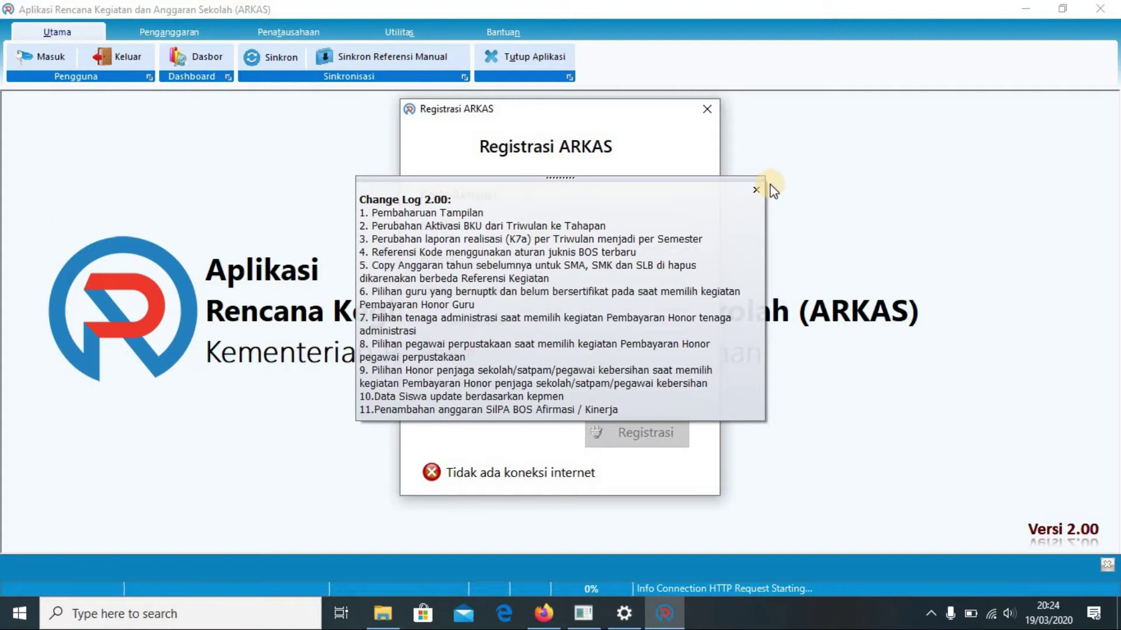
left_click(756, 191)
left_click(756, 192)
left_click(663, 140)
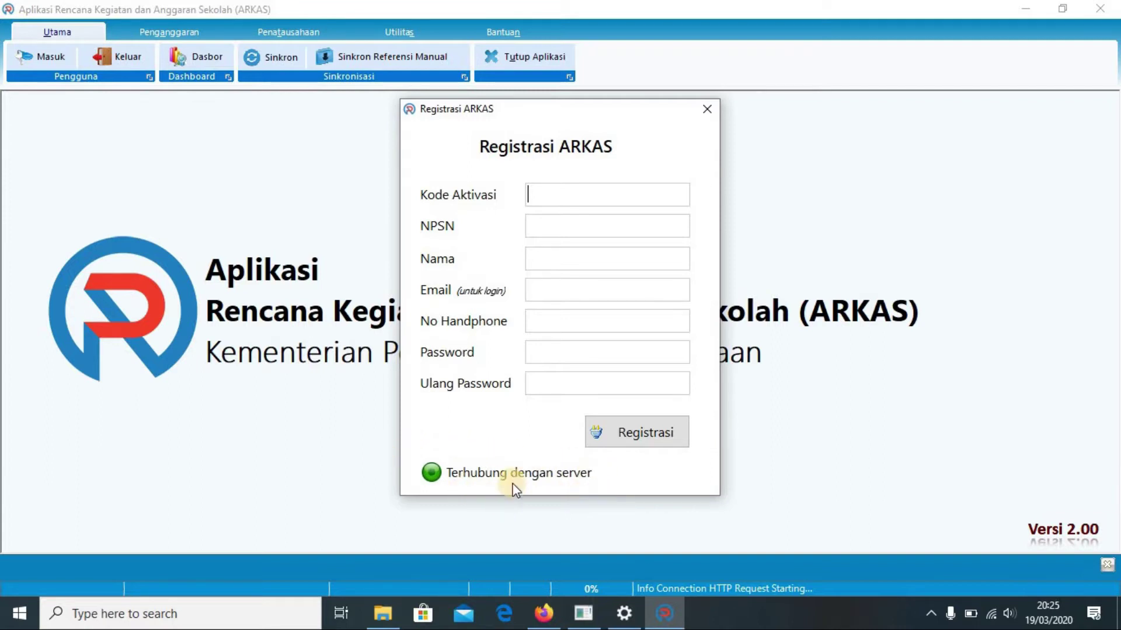
left_click(556, 200)
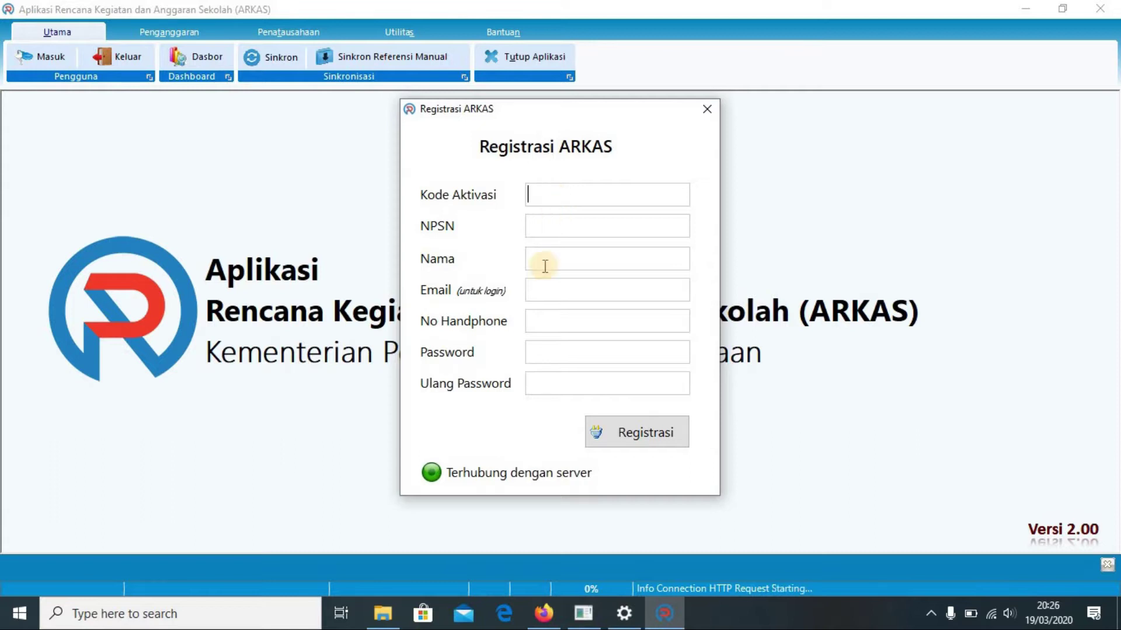
Switch to Firefox, search the web for "sieup bos", and open the Aplikasi Sirup BOS result from syirup.com.
left_click(543, 613)
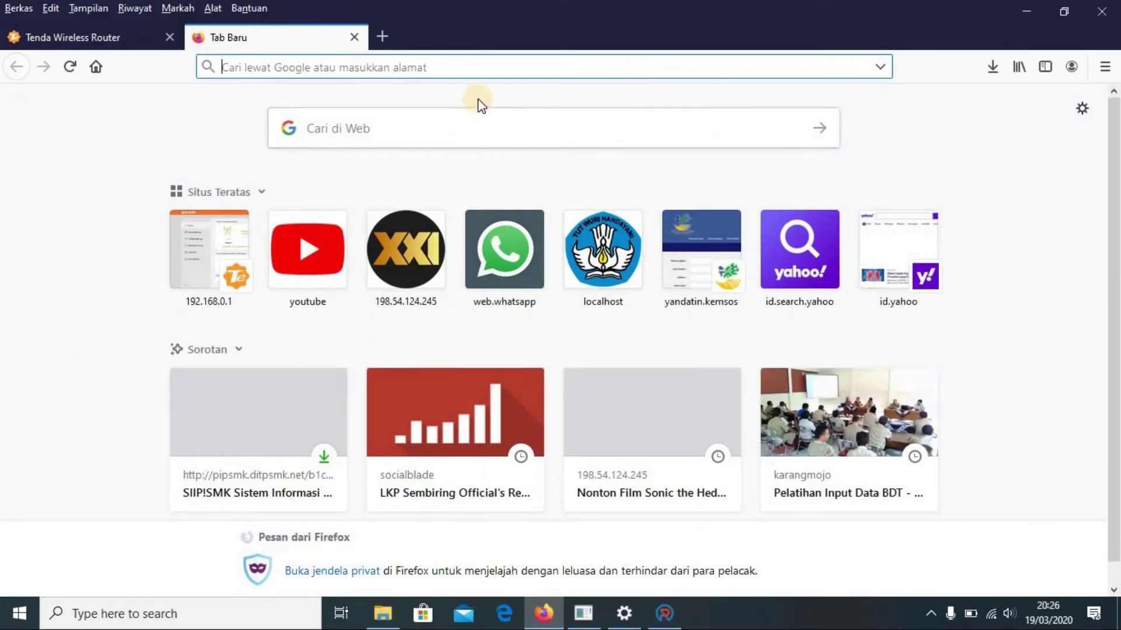
left_click(488, 69)
type("sieu")
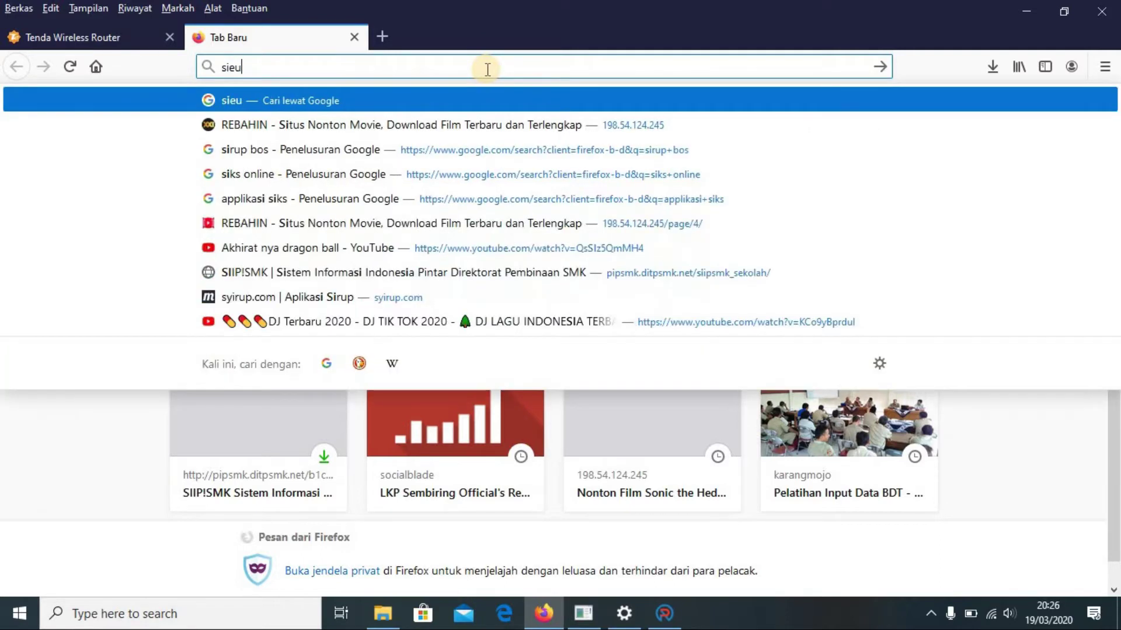
type("p bos")
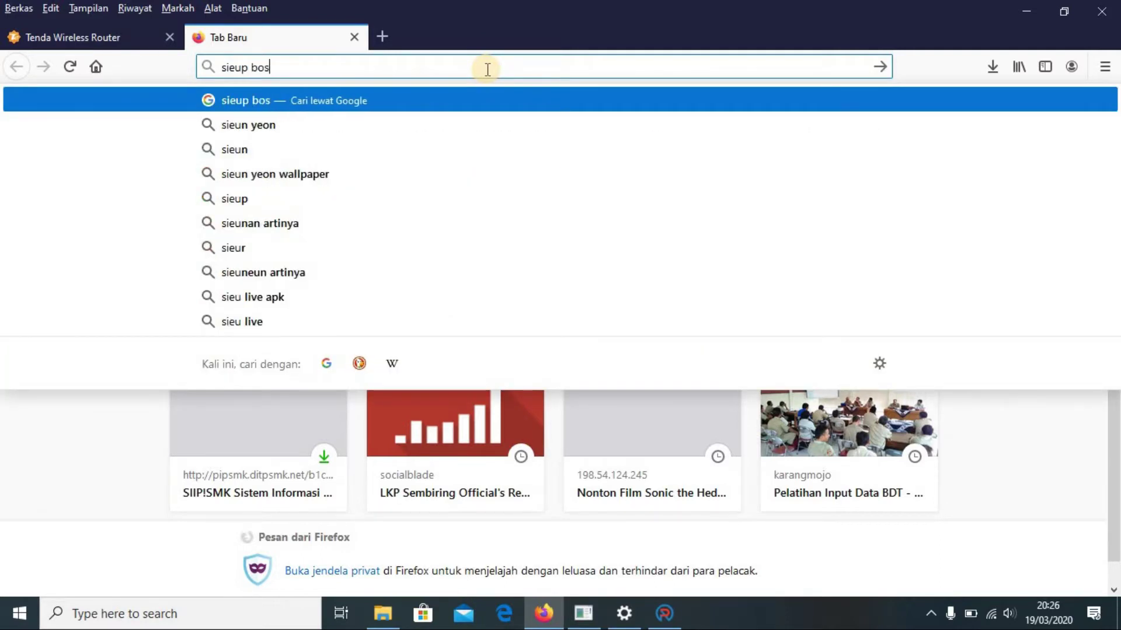
key("Return")
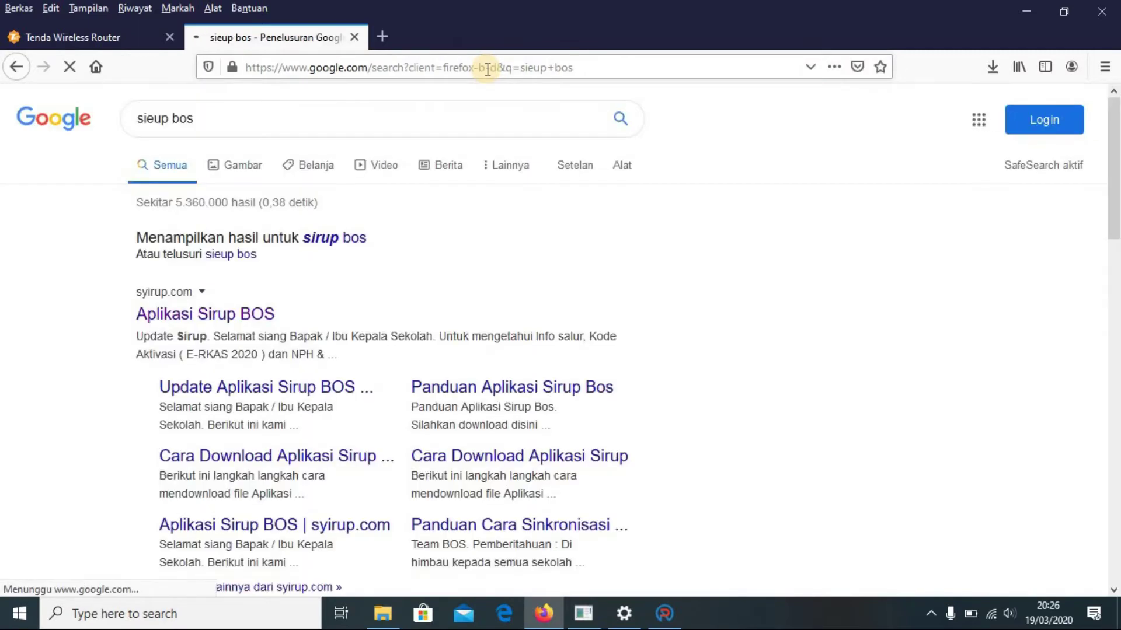
left_click(184, 322)
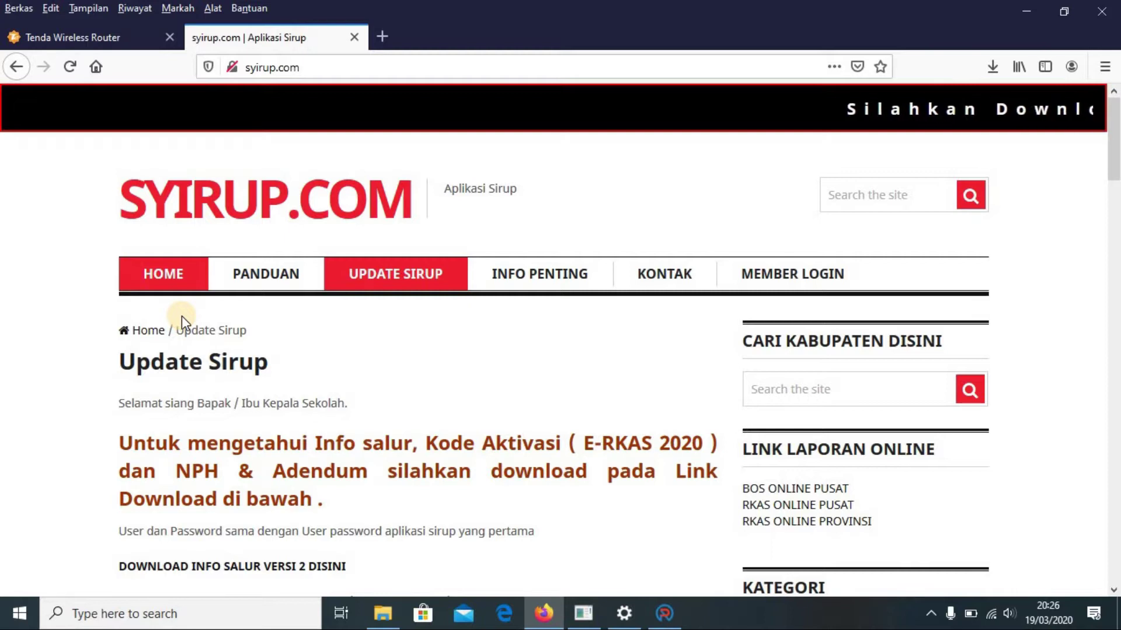
Request the Info Salur version 2 download, keep the existing complete file, and open INFO SALUR 2019 - 2.rar with WinRAR.
left_click_drag(1114, 168, 1115, 204)
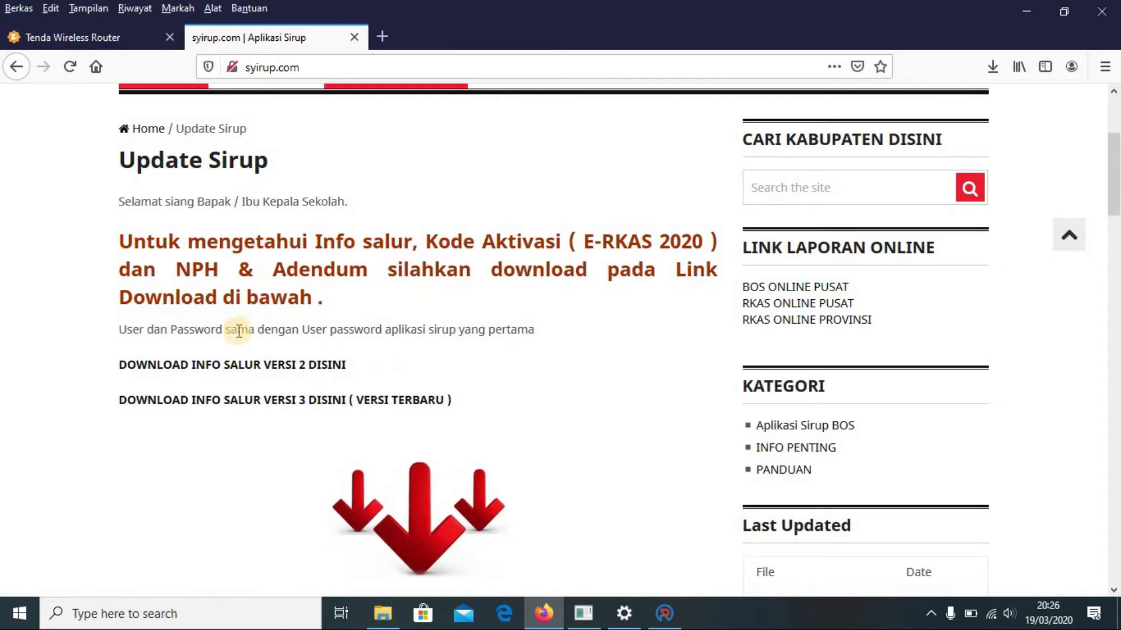
left_click(303, 367)
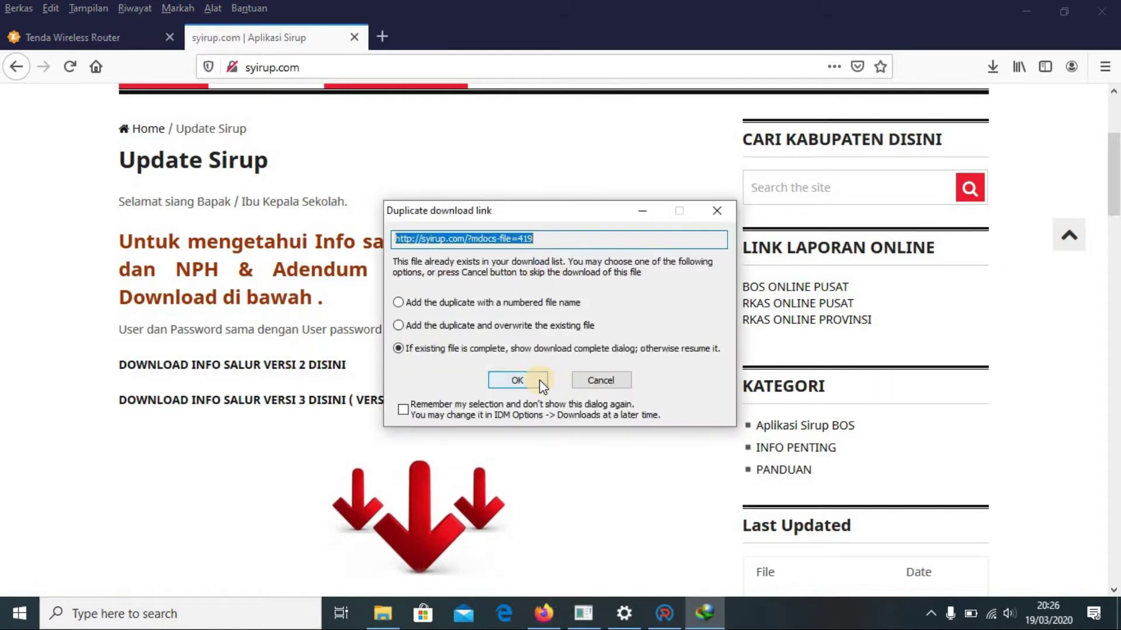
left_click(531, 380)
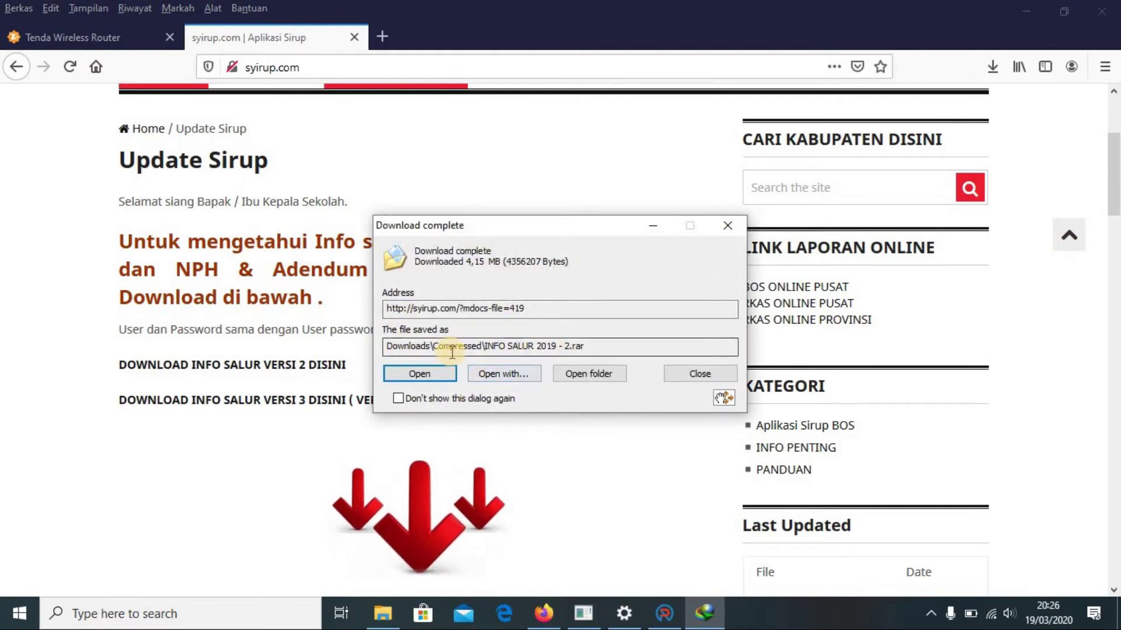
left_click(517, 375)
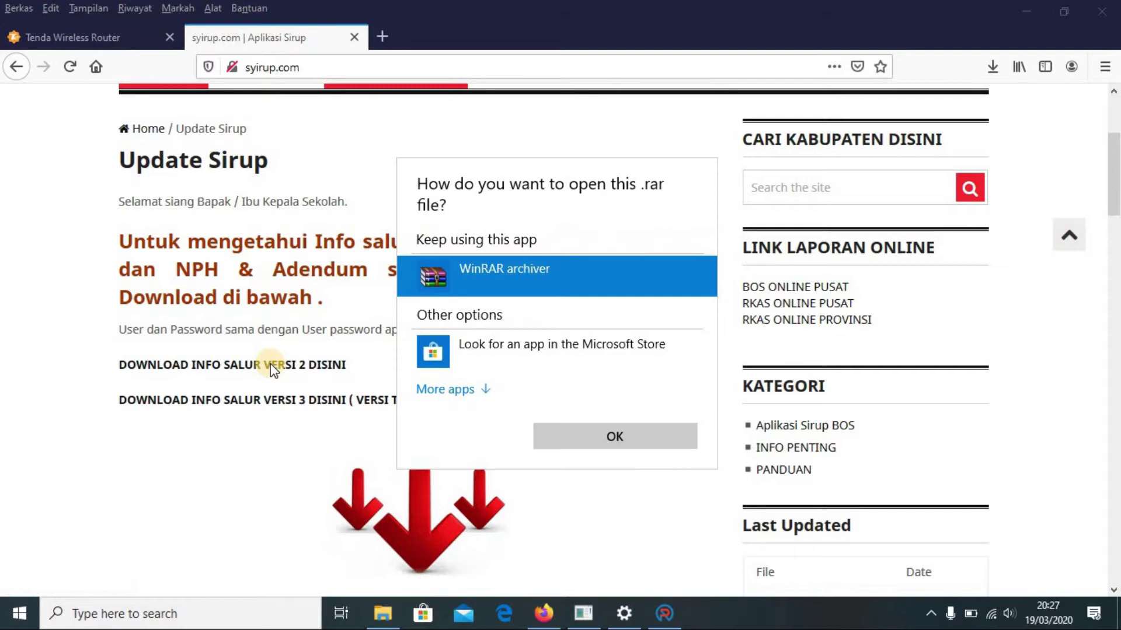
left_click(595, 428)
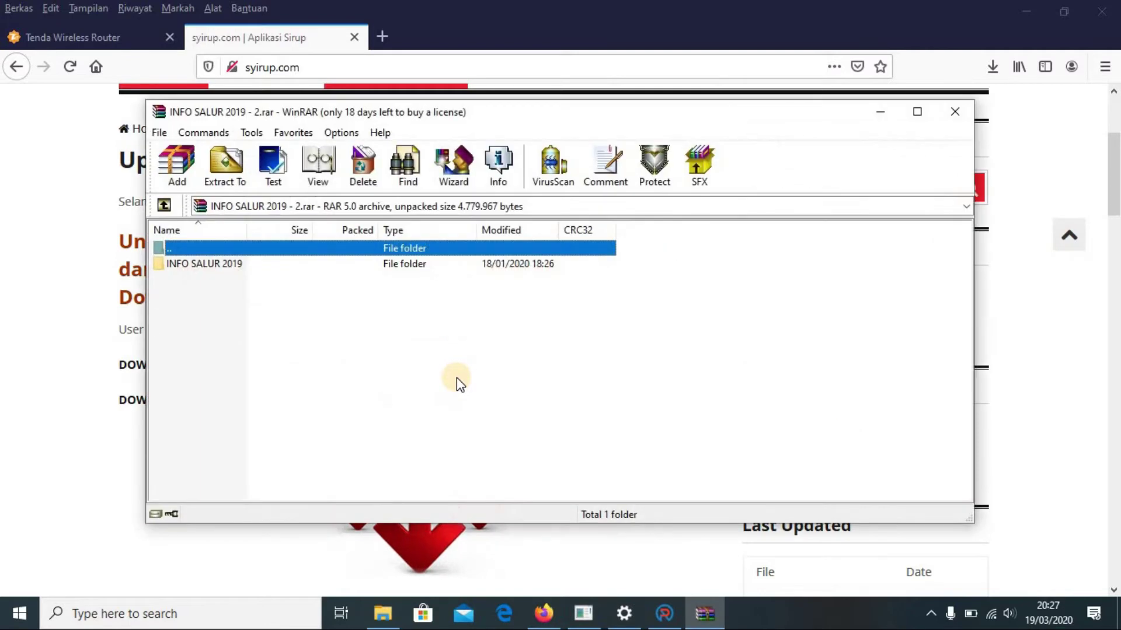
Open the INFO SALUR & ADDENDUM 2019_.xlsm workbook from the archive's INFO SALUR 2019 folder.
double_click(221, 265)
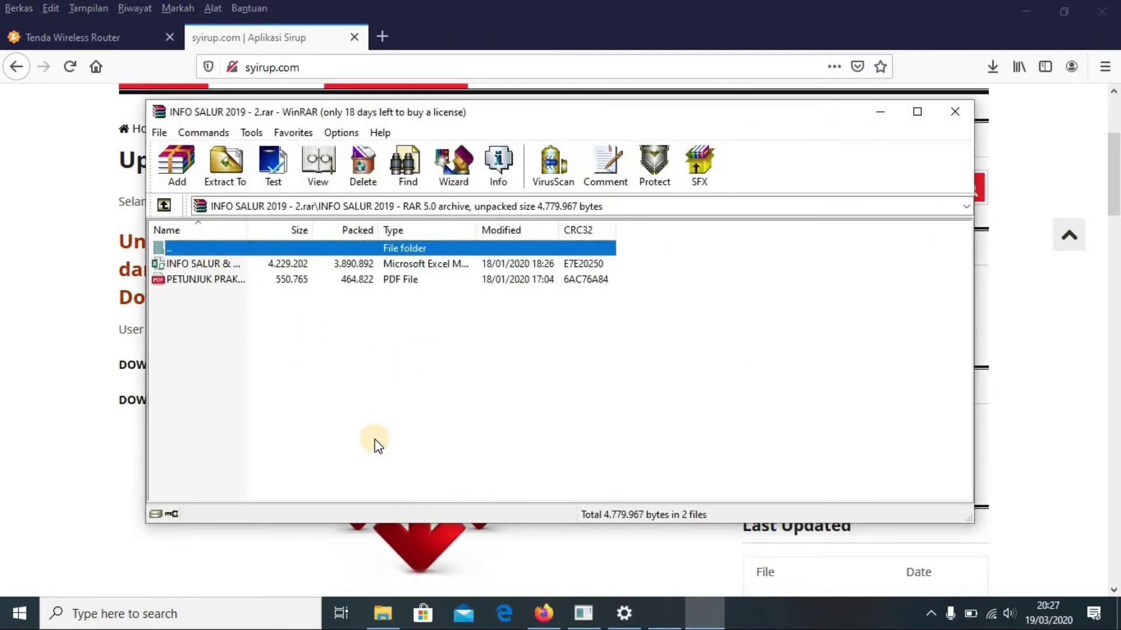
left_click_drag(240, 116, 506, 134)
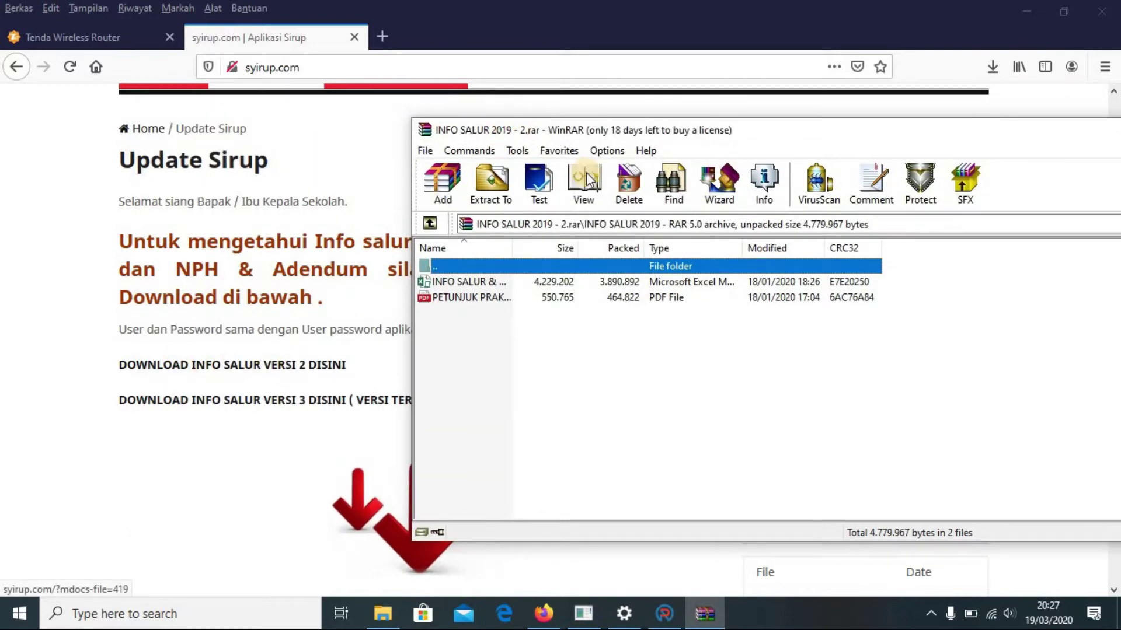
left_click(723, 132)
left_click_drag(400, 107, 279, 103)
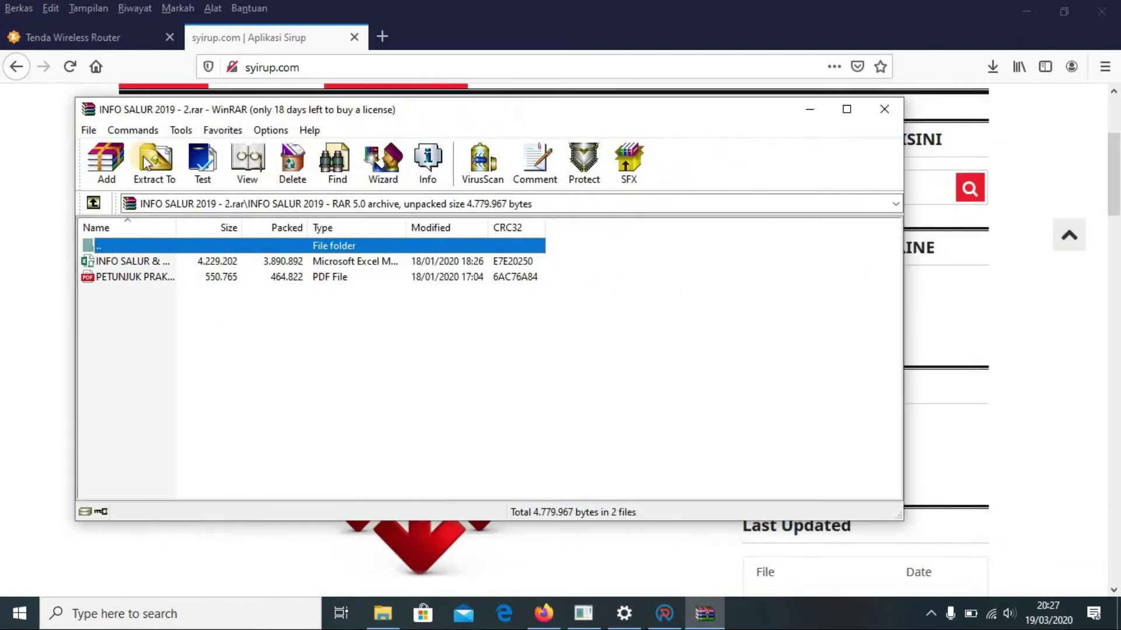
left_click(94, 201)
double_click(124, 257)
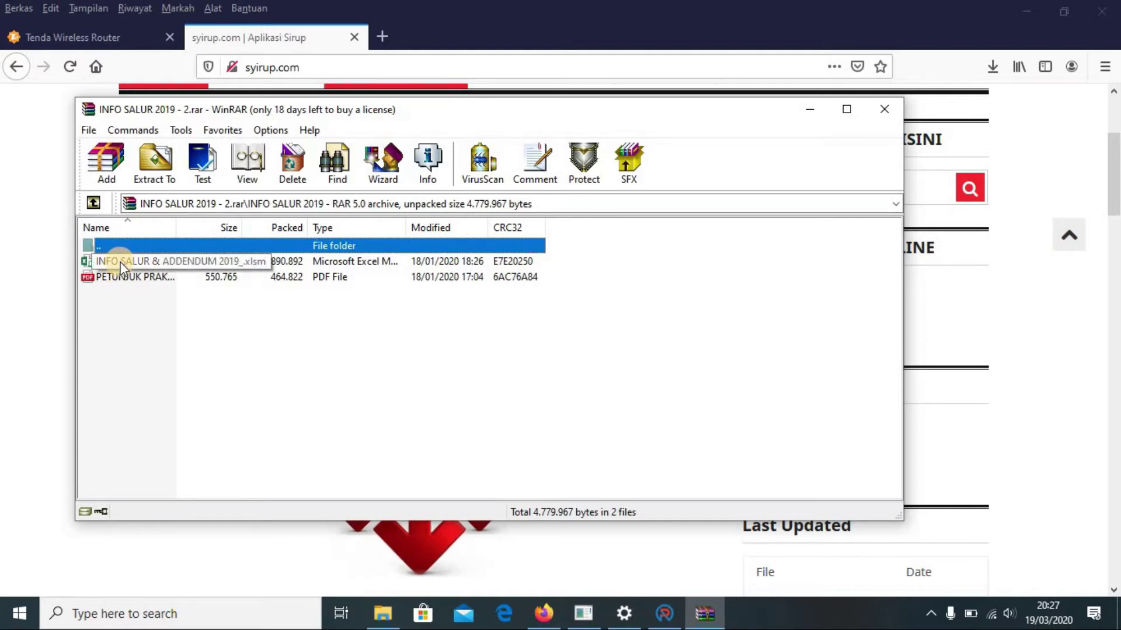
double_click(135, 258)
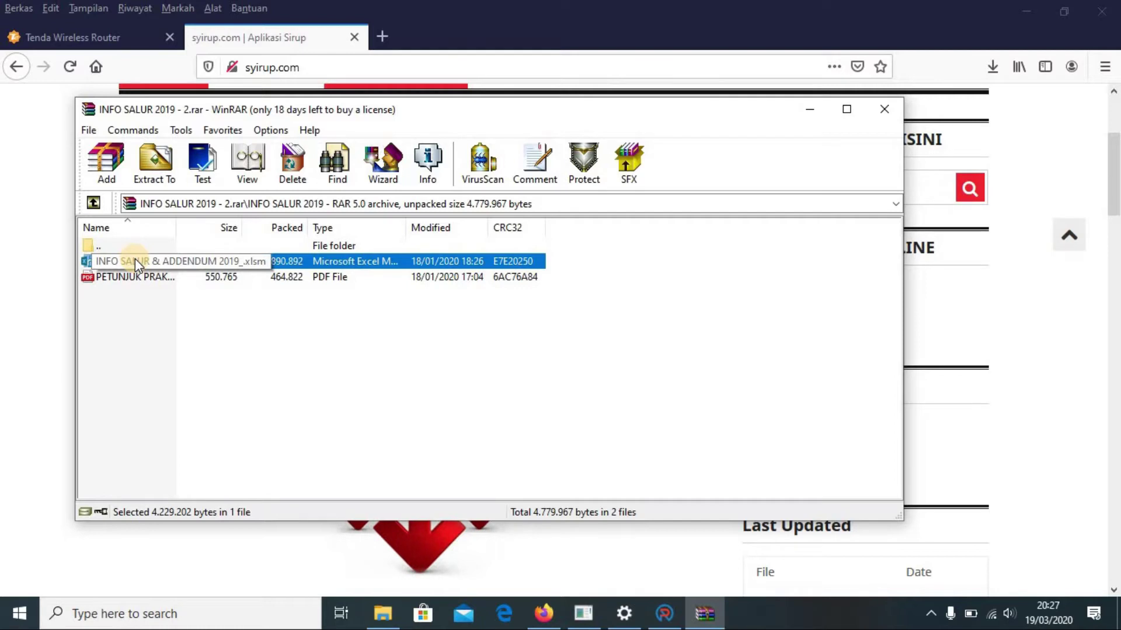
double_click(136, 260)
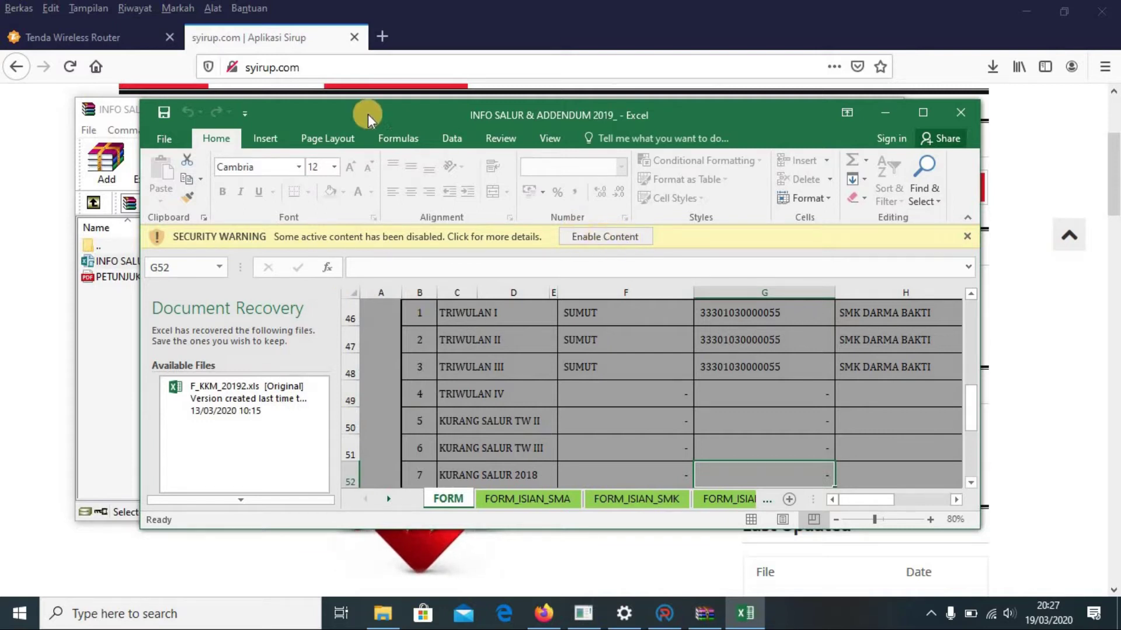
Open the PETUNJUK PRAKTIS PDF from the archive and read its instructions on enabling content, logging in and the activation code.
left_click_drag(479, 115, 611, 113)
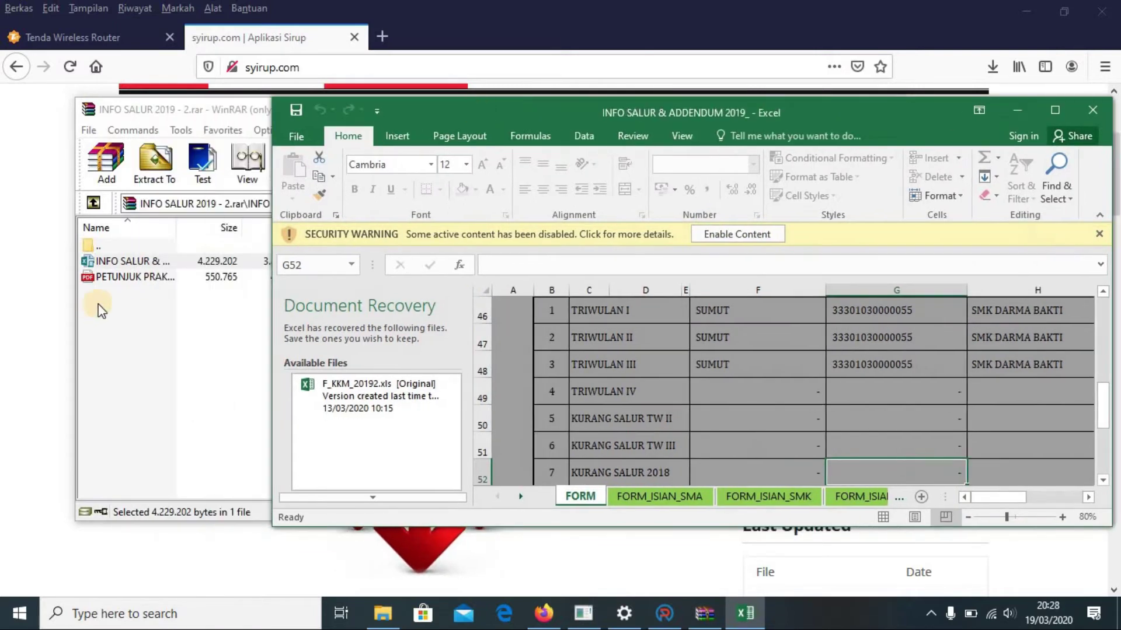
left_click(134, 278)
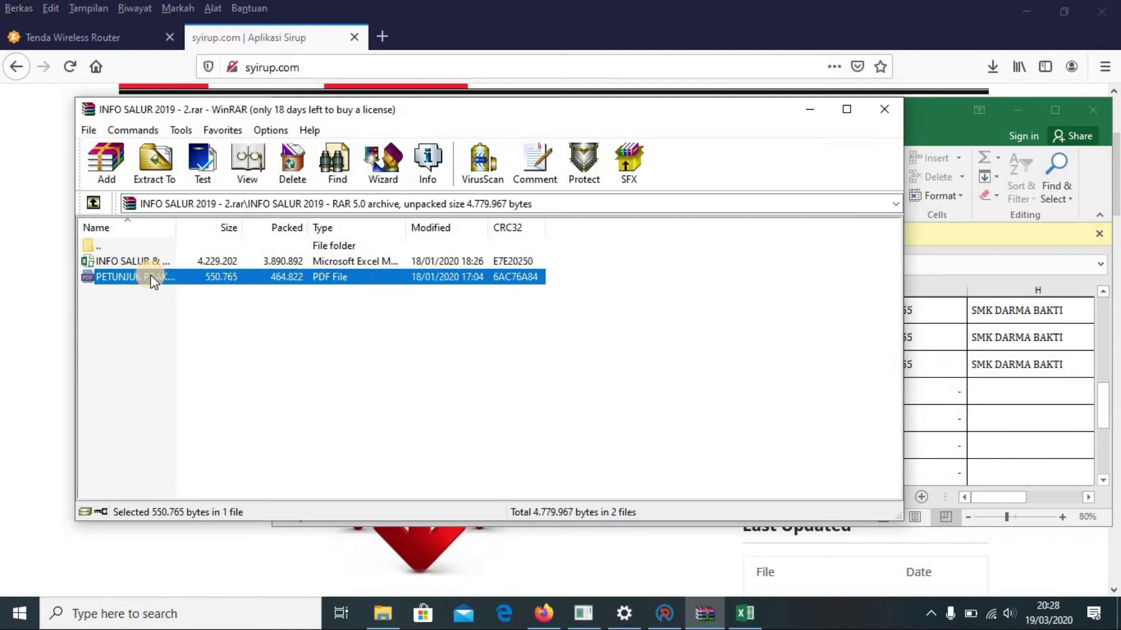
double_click(152, 278)
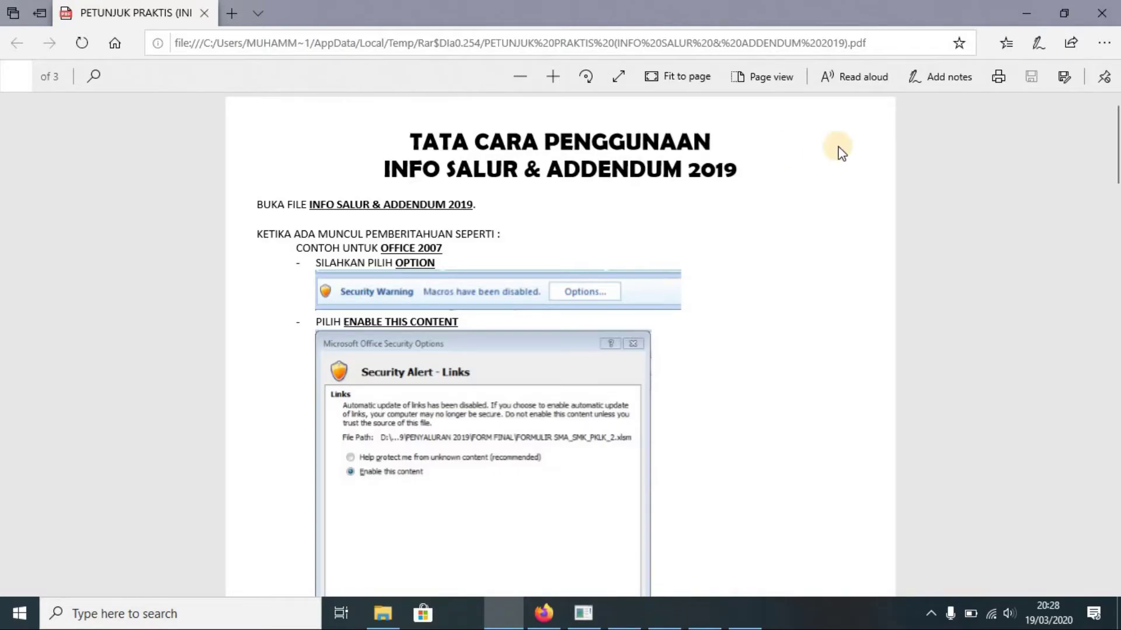
scroll(1111, 152, "down", 1)
scroll(1115, 134, "up", 1)
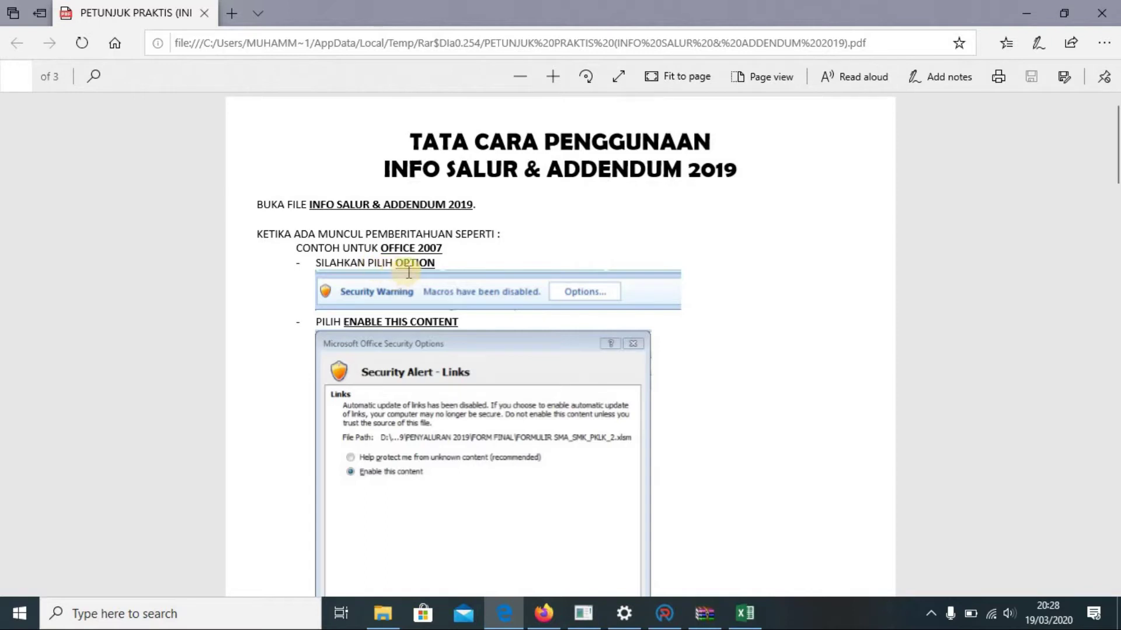
scroll(1116, 157, "down", 5)
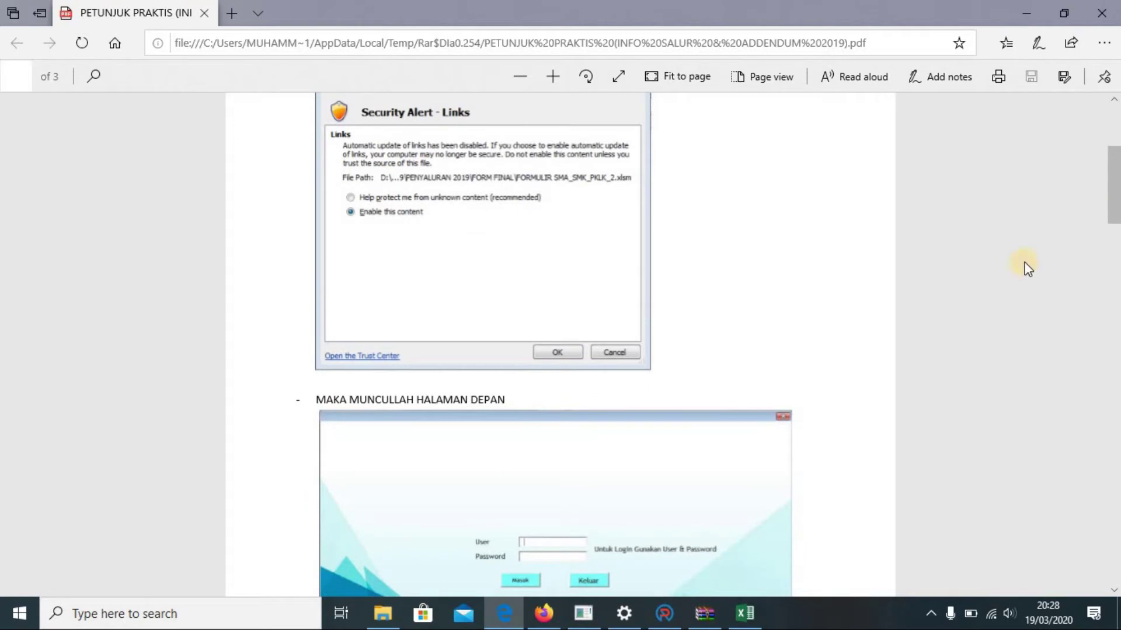
scroll(1115, 178, "down", 4)
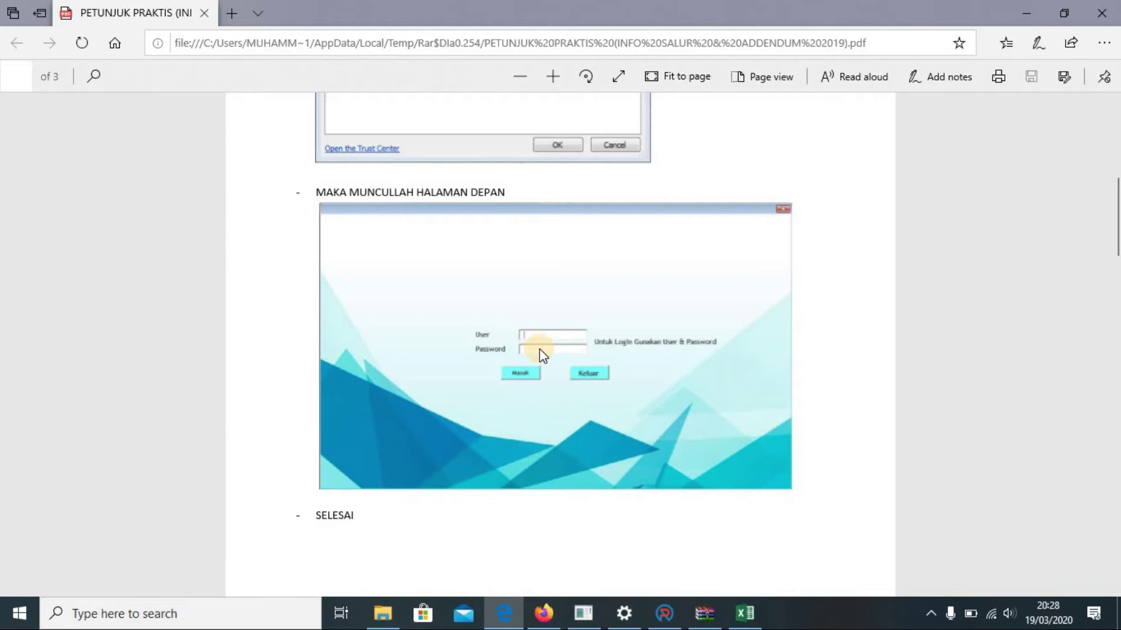
left_click_drag(1115, 212, 1115, 461)
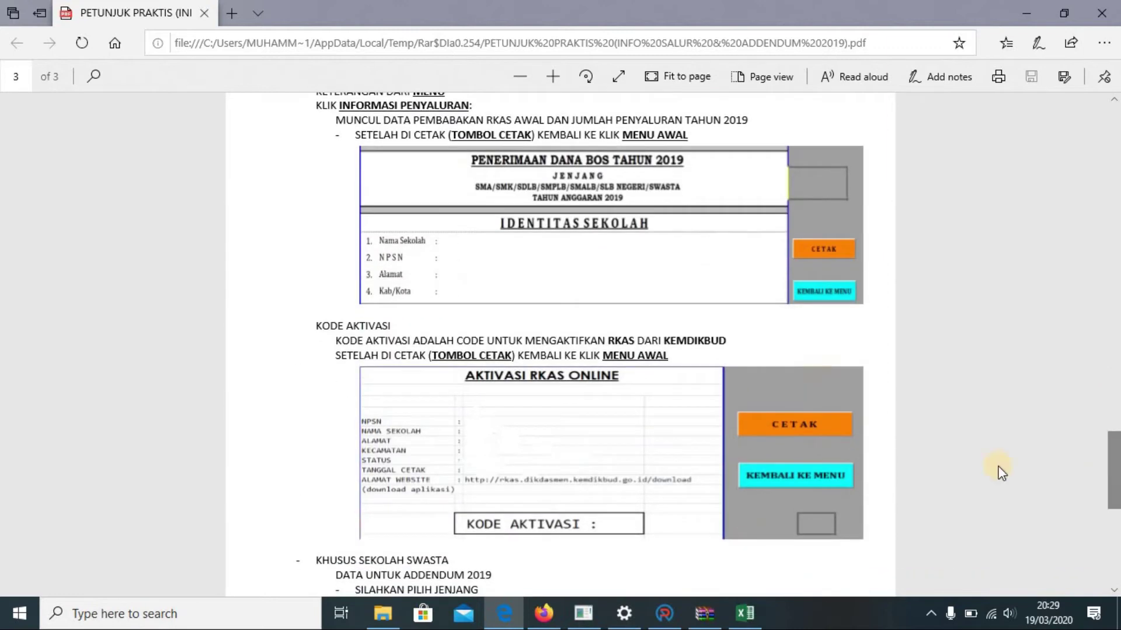